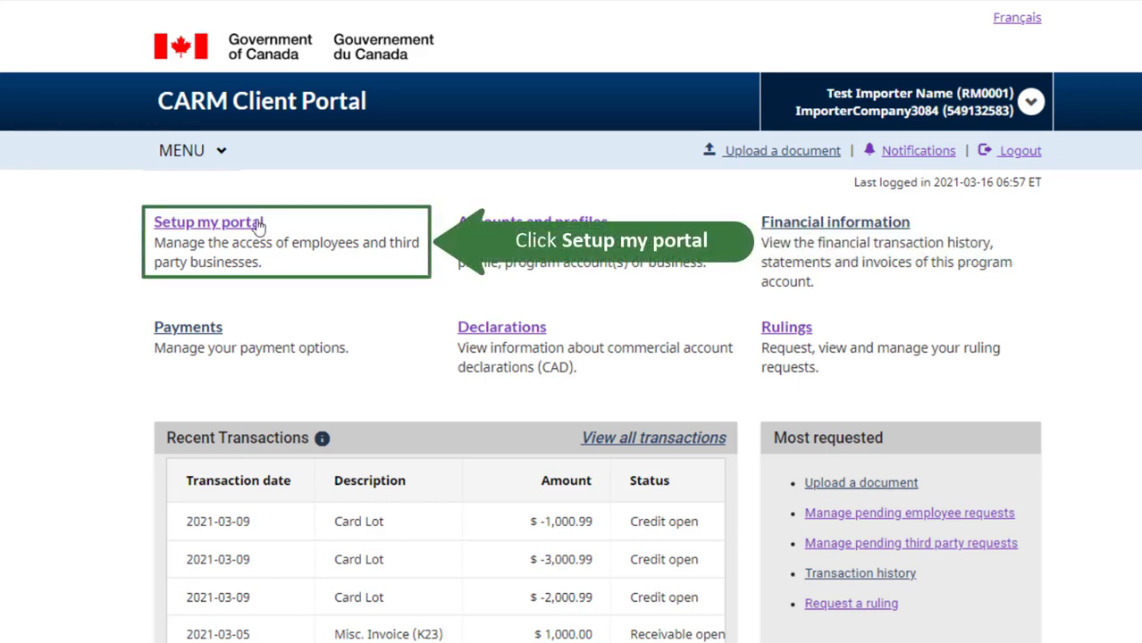
# Start a new client group in the portal's client group management and name it Western Clients
pyautogui.click(258, 225)
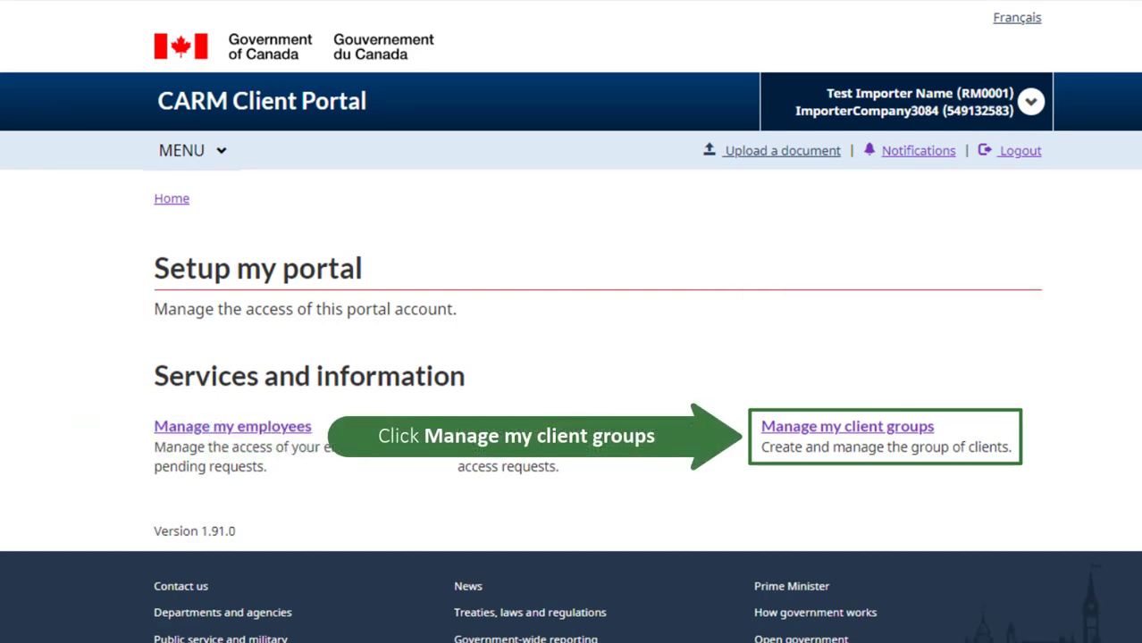
pyautogui.click(930, 425)
pyautogui.scroll(-5, 572, 358)
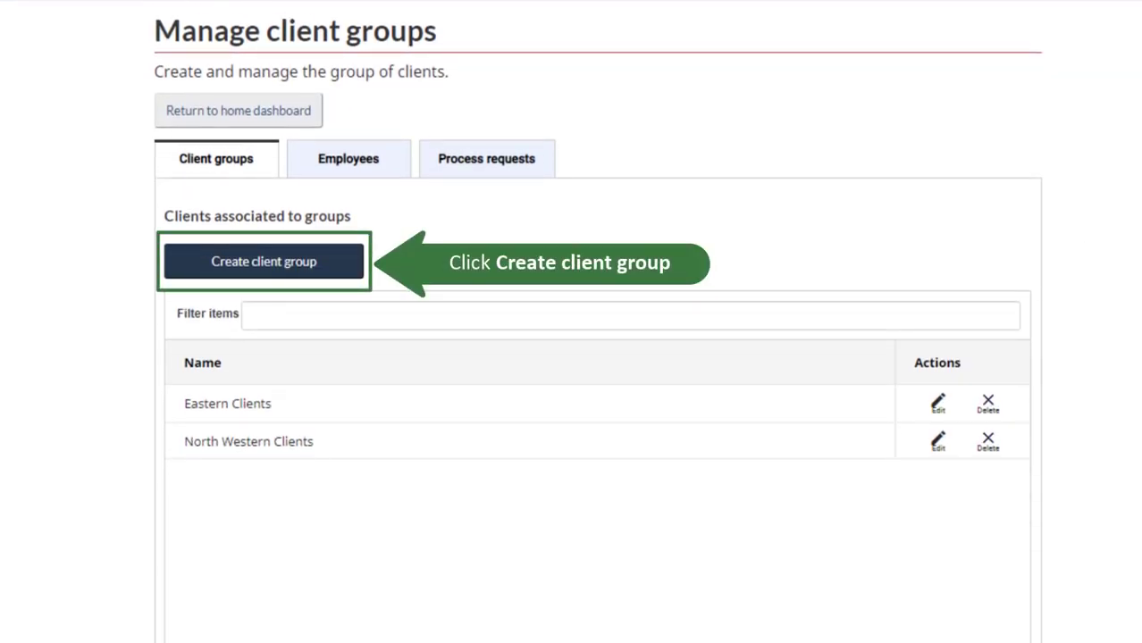
pyautogui.click(344, 270)
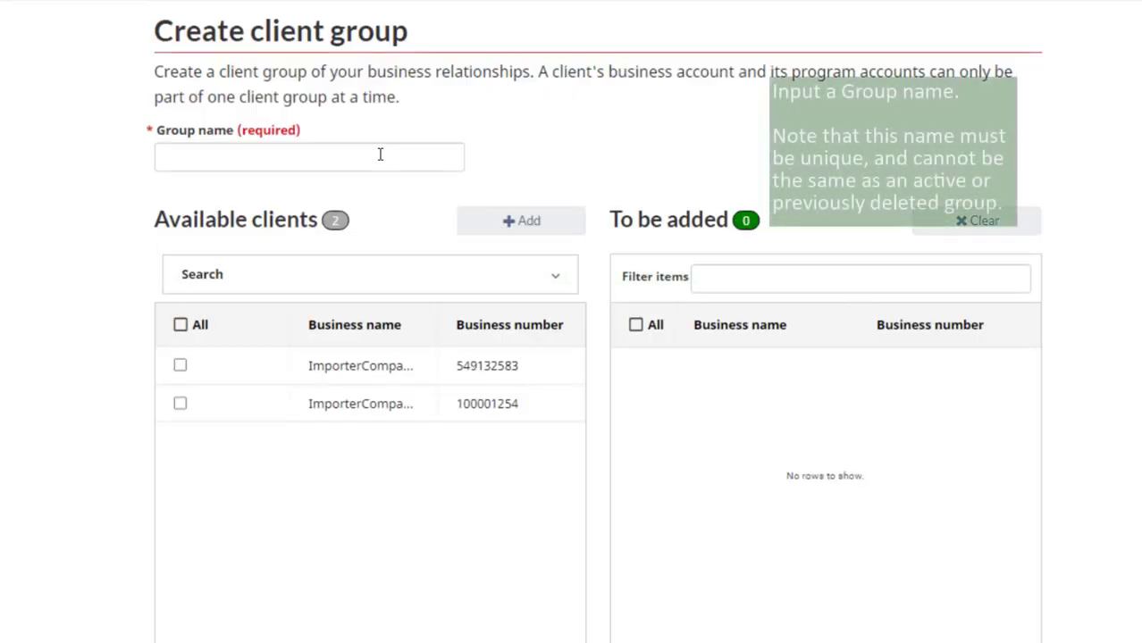
pyautogui.click(380, 154)
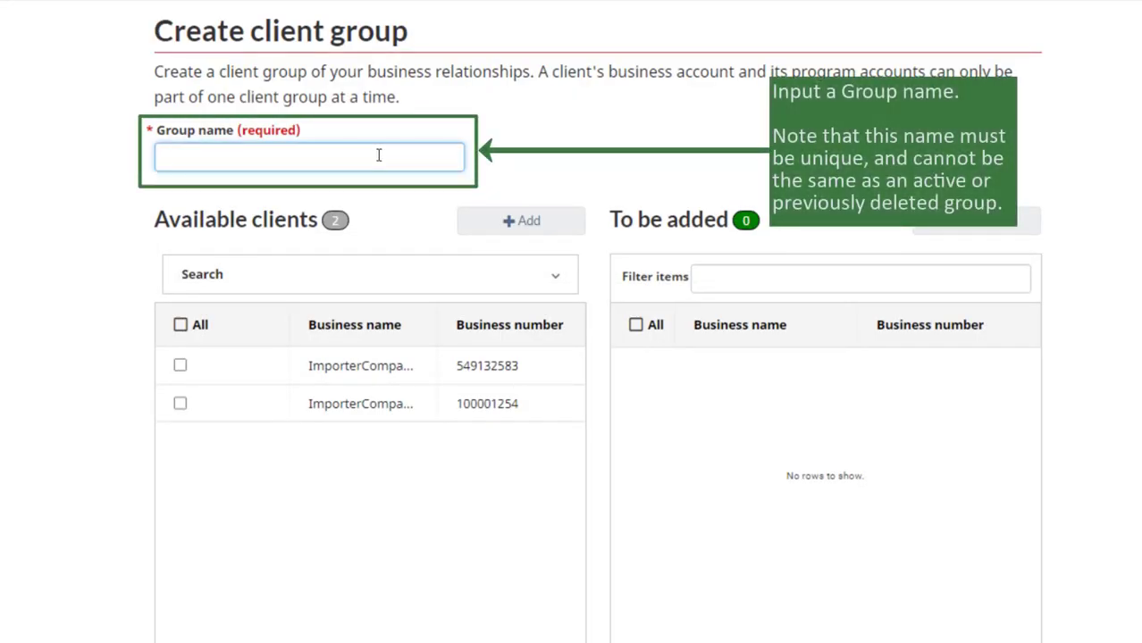
pyautogui.write('Western Clients')
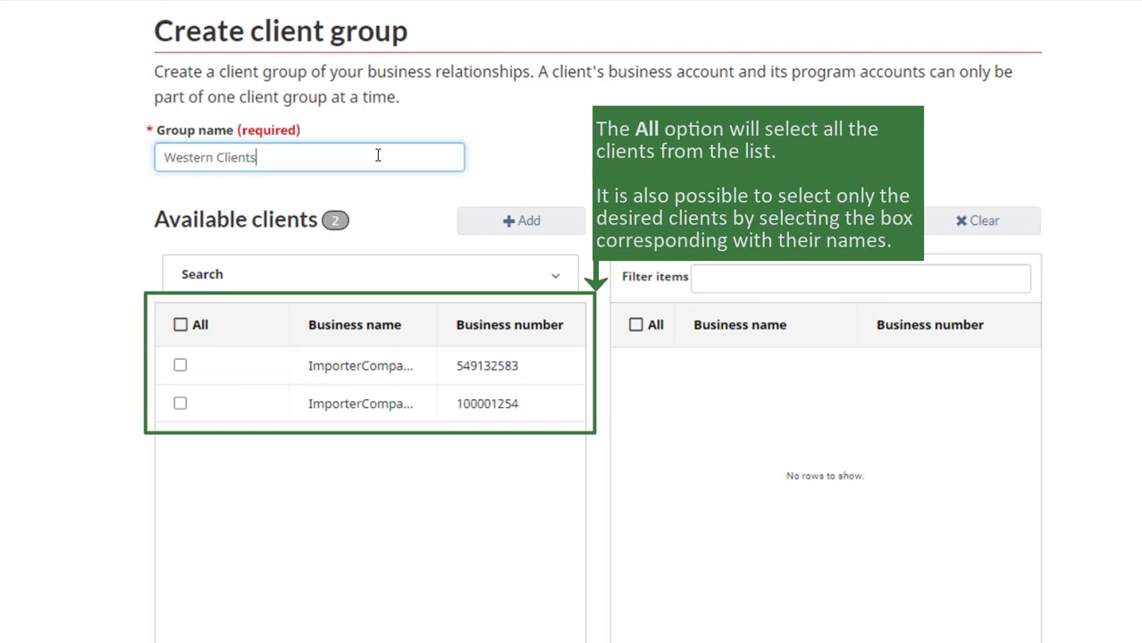
# Add ImporterCompany3084 and ImporterCompany1755 to the Western Clients group and create the group
pyautogui.click(181, 368)
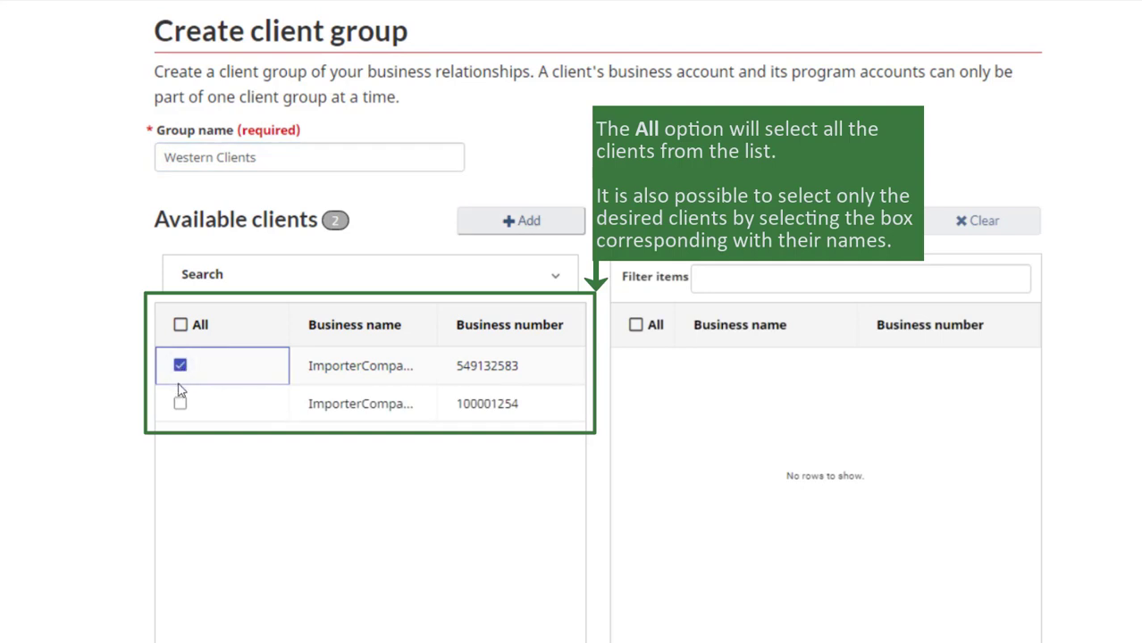
pyautogui.click(180, 408)
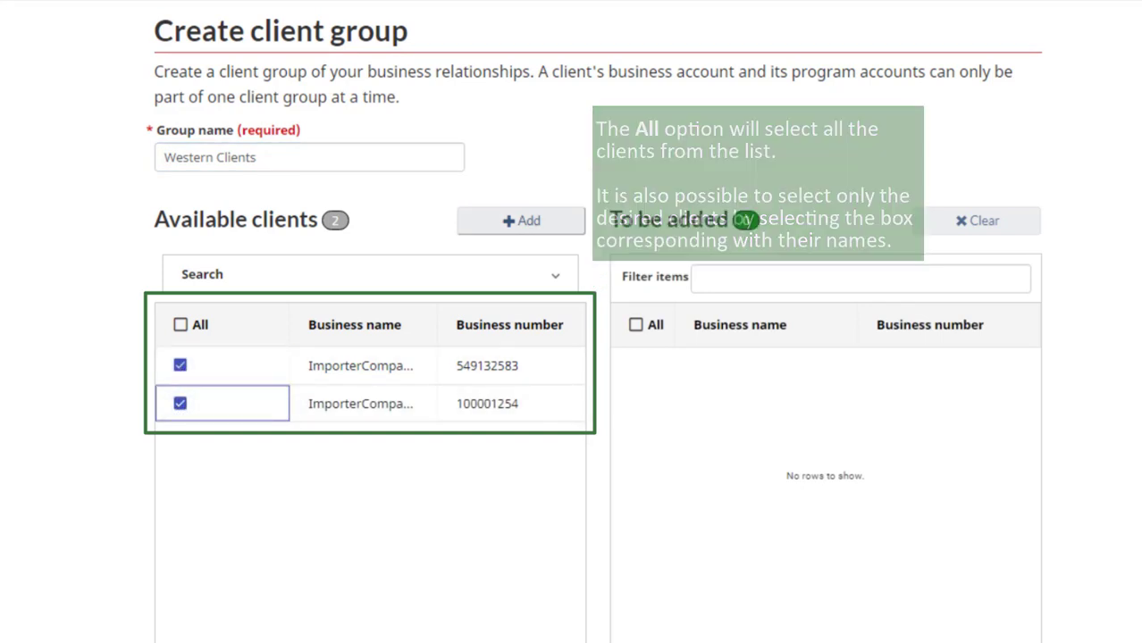
pyautogui.click(579, 234)
pyautogui.scroll(-1, 594, 358)
pyautogui.scroll(-2, 595, 357)
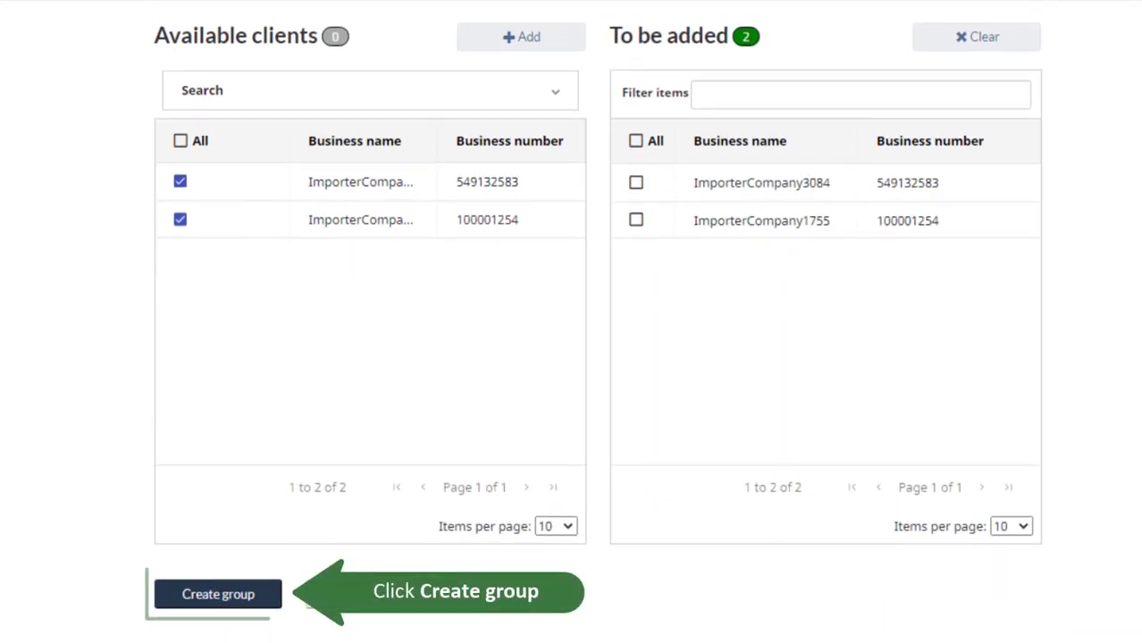
pyautogui.click(218, 595)
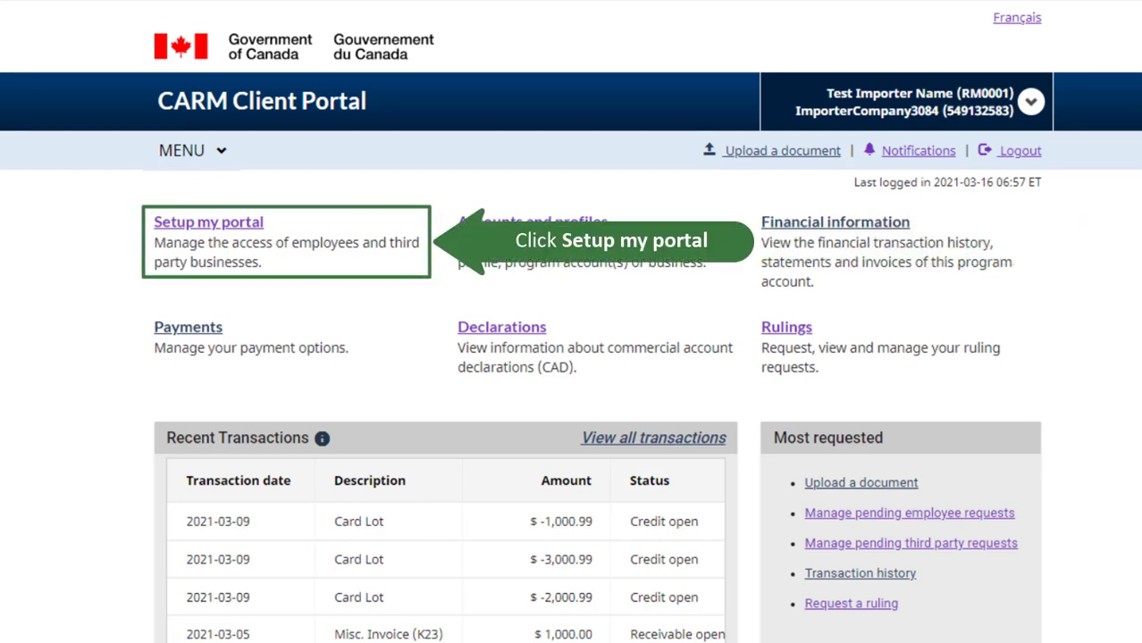
# Delete the North Western Clients group from the portal's client group management, entering DELETE as the confirmation
pyautogui.click(255, 224)
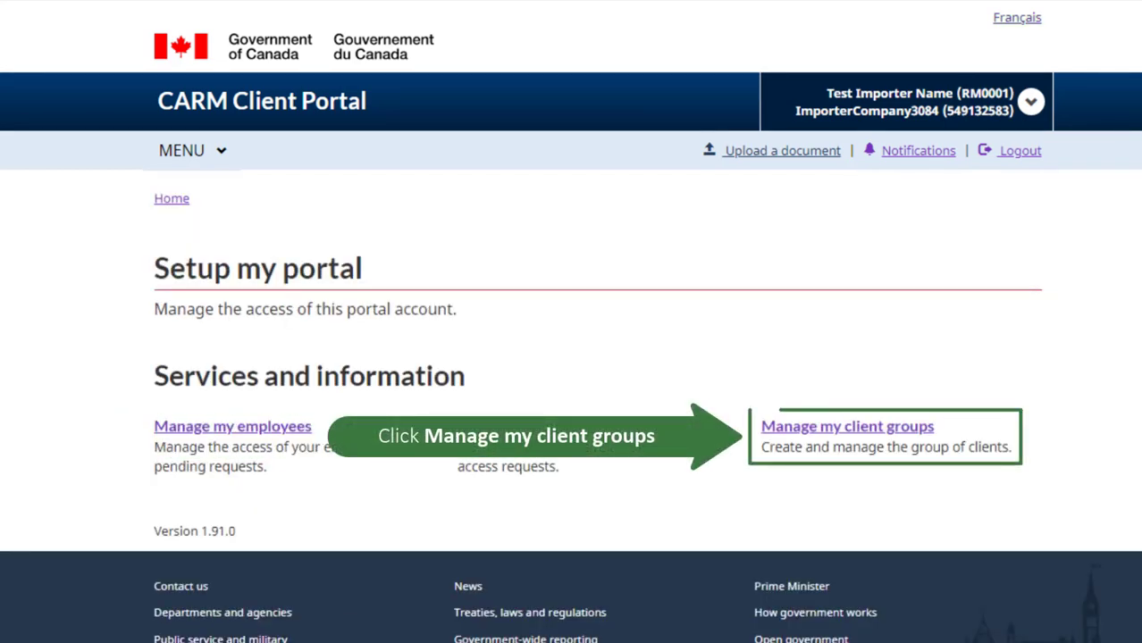
pyautogui.click(925, 426)
pyautogui.scroll(-3, 571, 357)
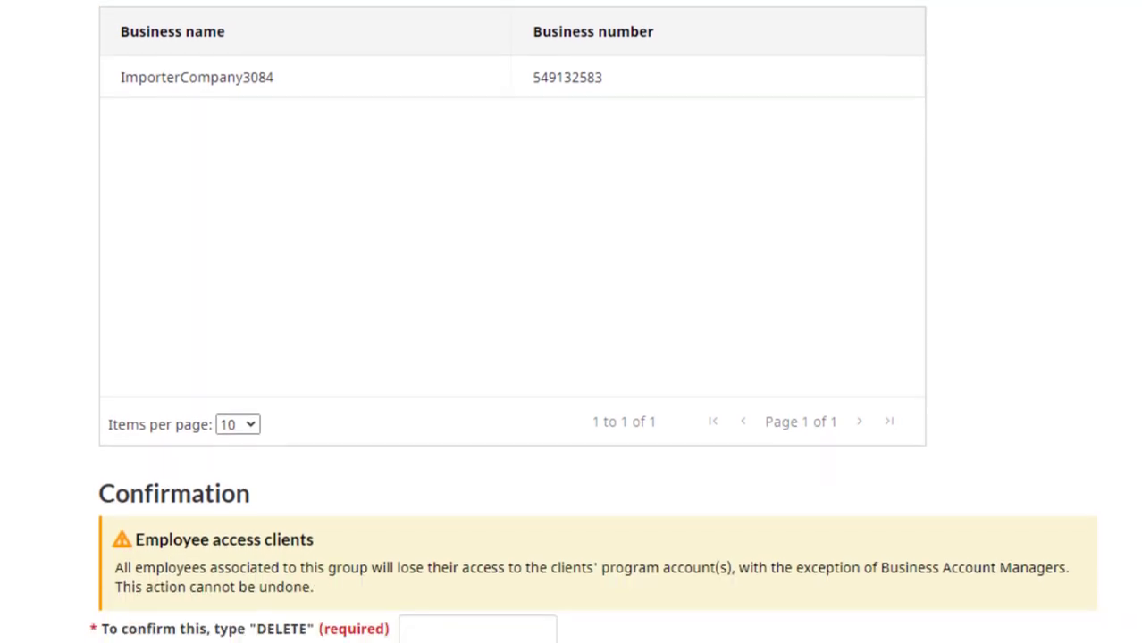
pyautogui.click(509, 557)
pyautogui.write('DELETE')
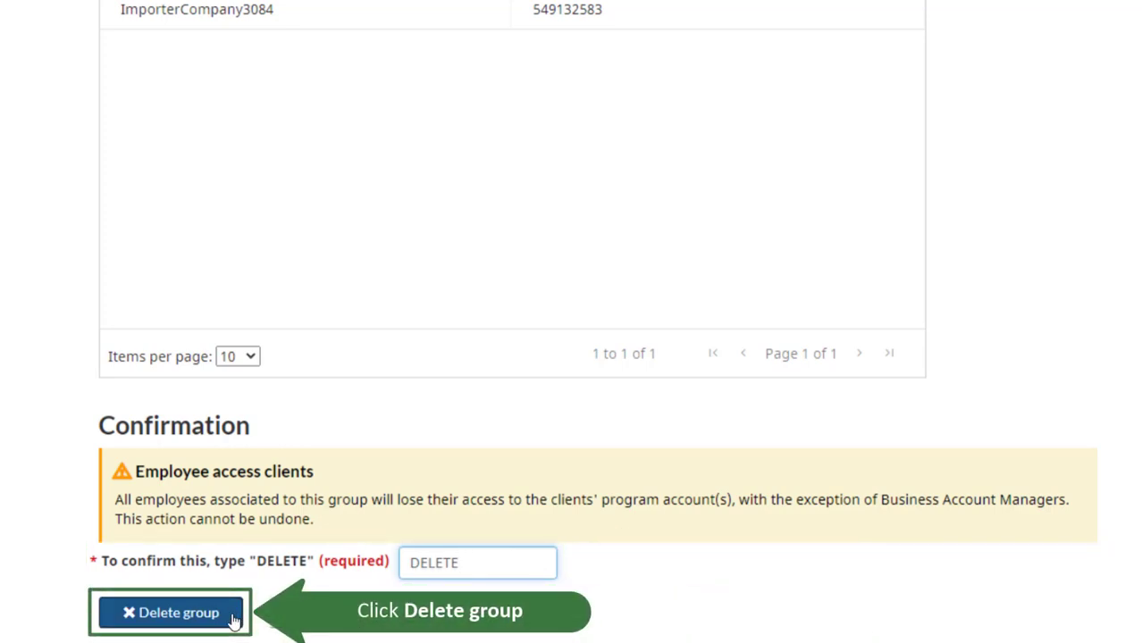
pyautogui.click(234, 620)
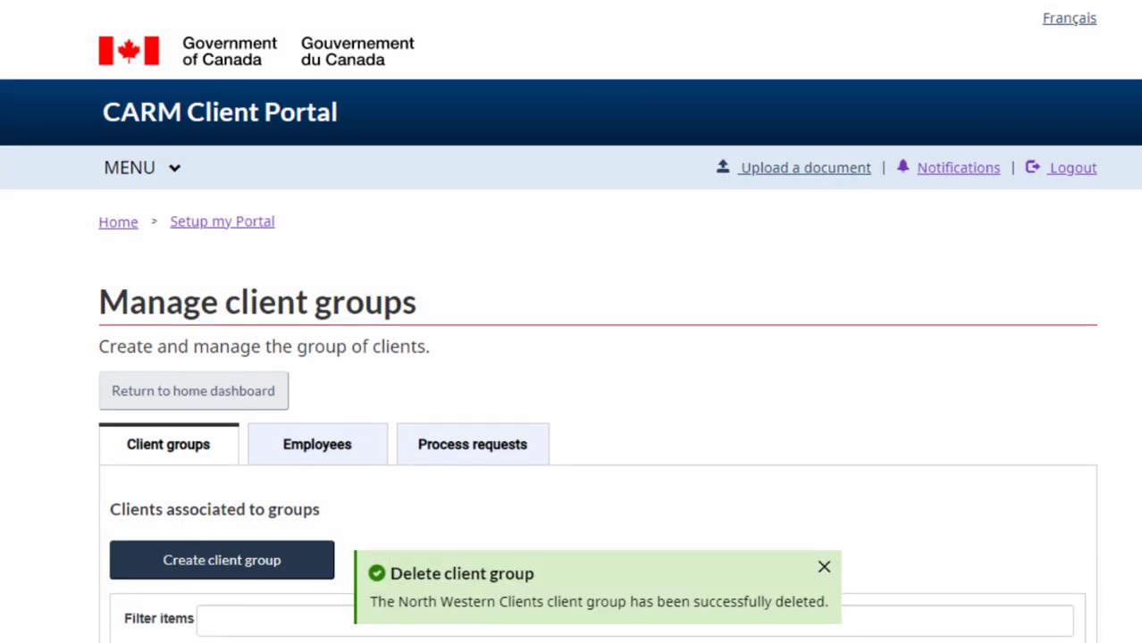
pyautogui.scroll(-3, 571, 357)
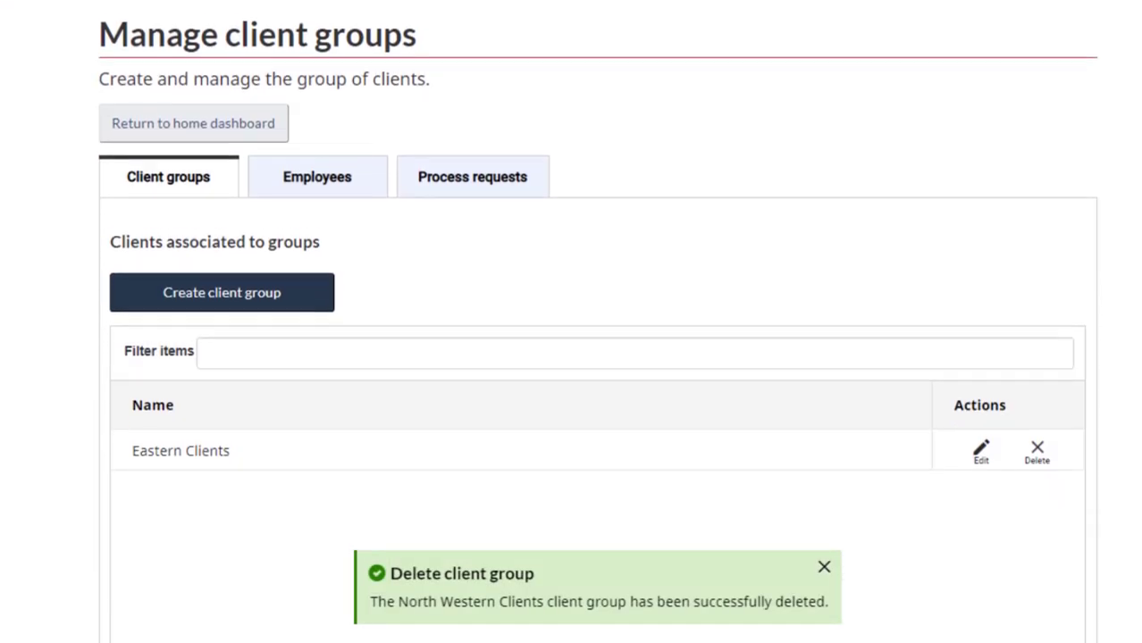
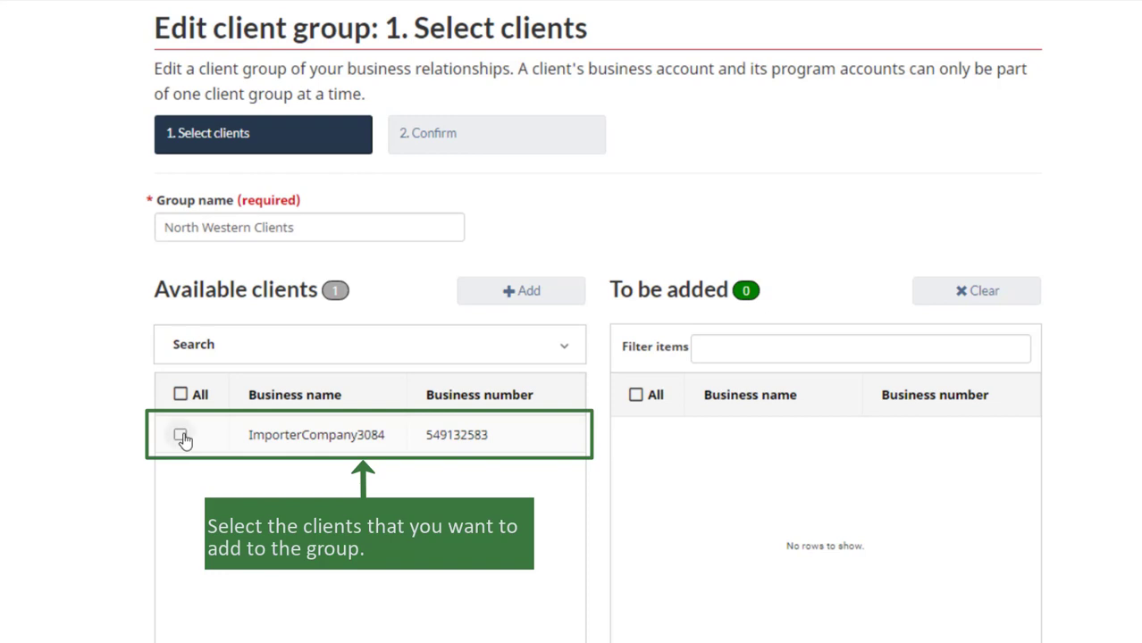
# Put ImporterCompany3084 among the clients to add to the North Western Clients group and proceed to confirmation
pyautogui.click(181, 436)
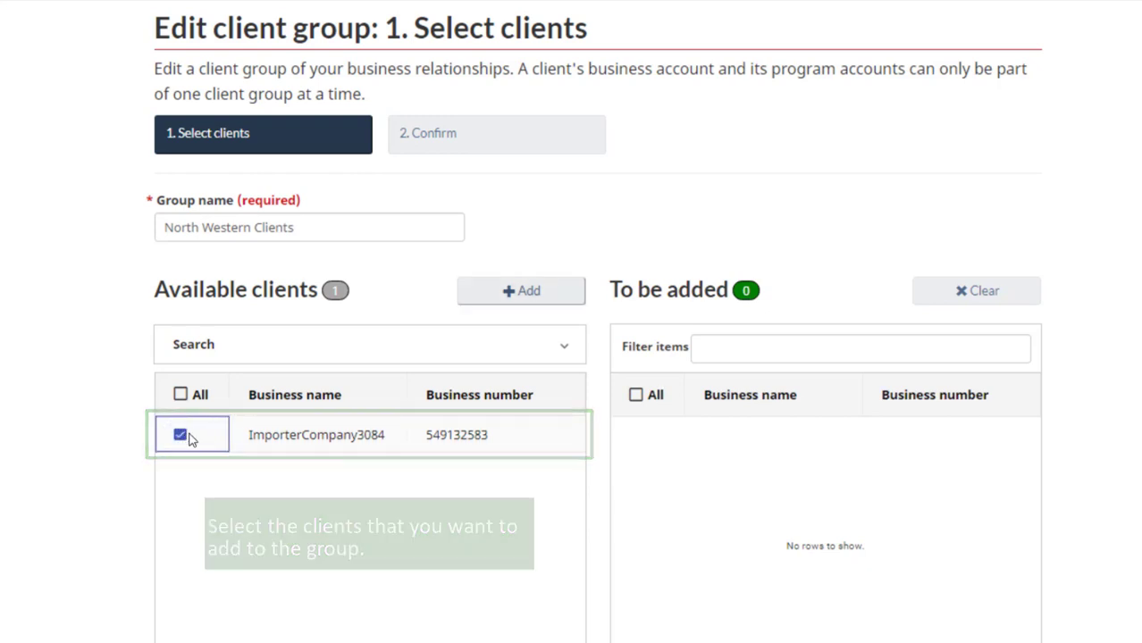
pyautogui.click(509, 293)
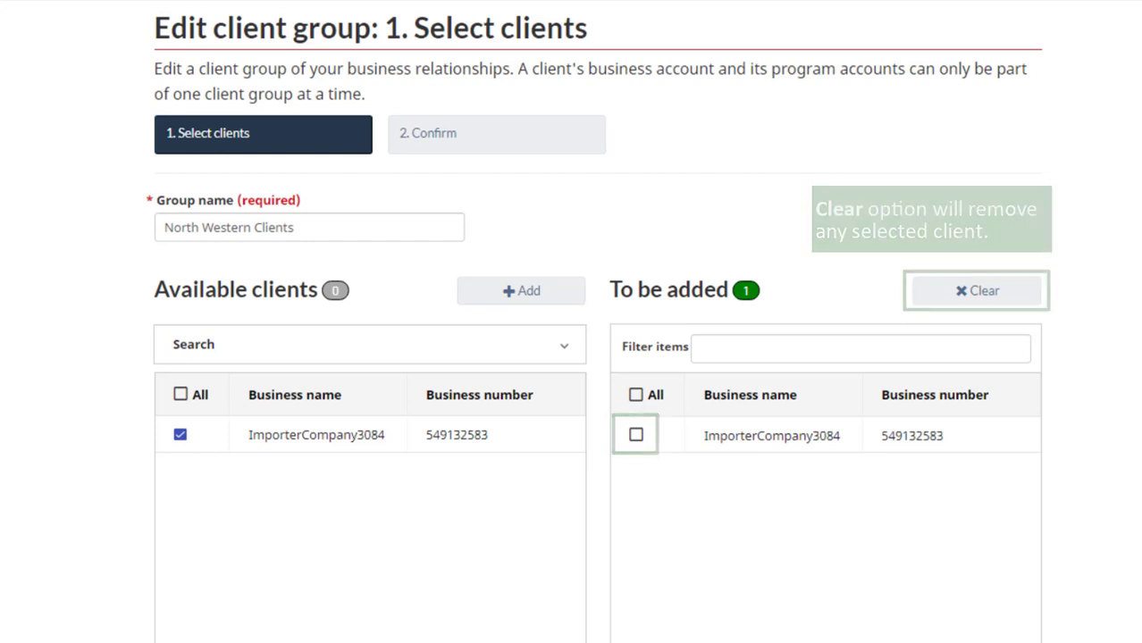
pyautogui.scroll(-5, 597, 357)
pyautogui.scroll(-6, 571, 322)
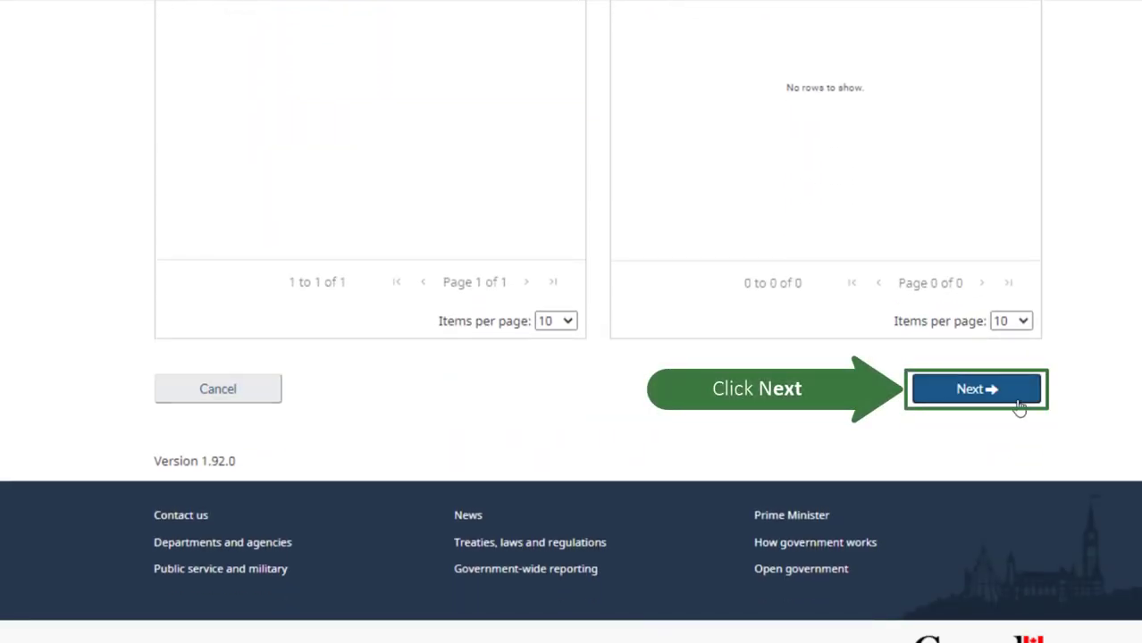
pyautogui.click(976, 390)
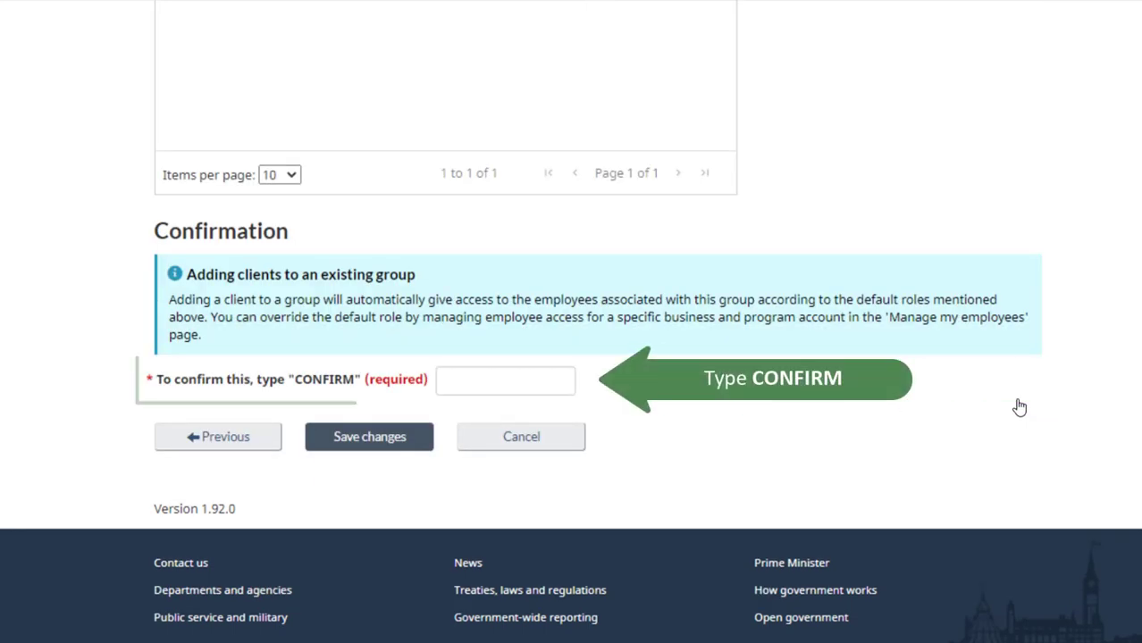
# Confirm adding the client to the existing group with CONFIRM and save the changes
pyautogui.click(527, 382)
pyautogui.write('CONFIRM')
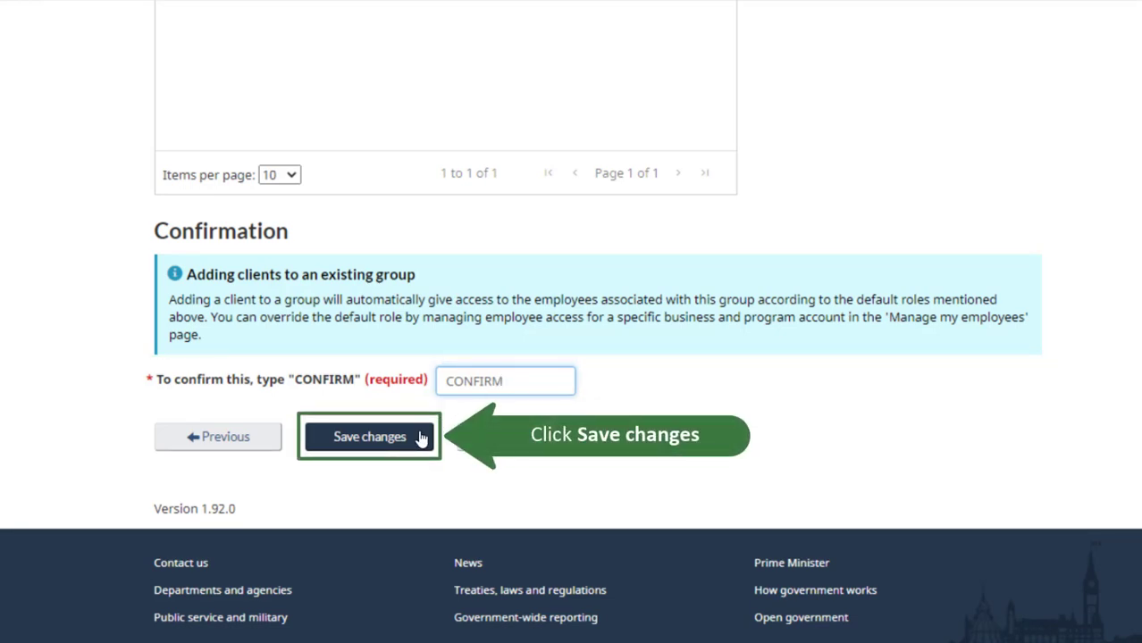
pyautogui.click(421, 439)
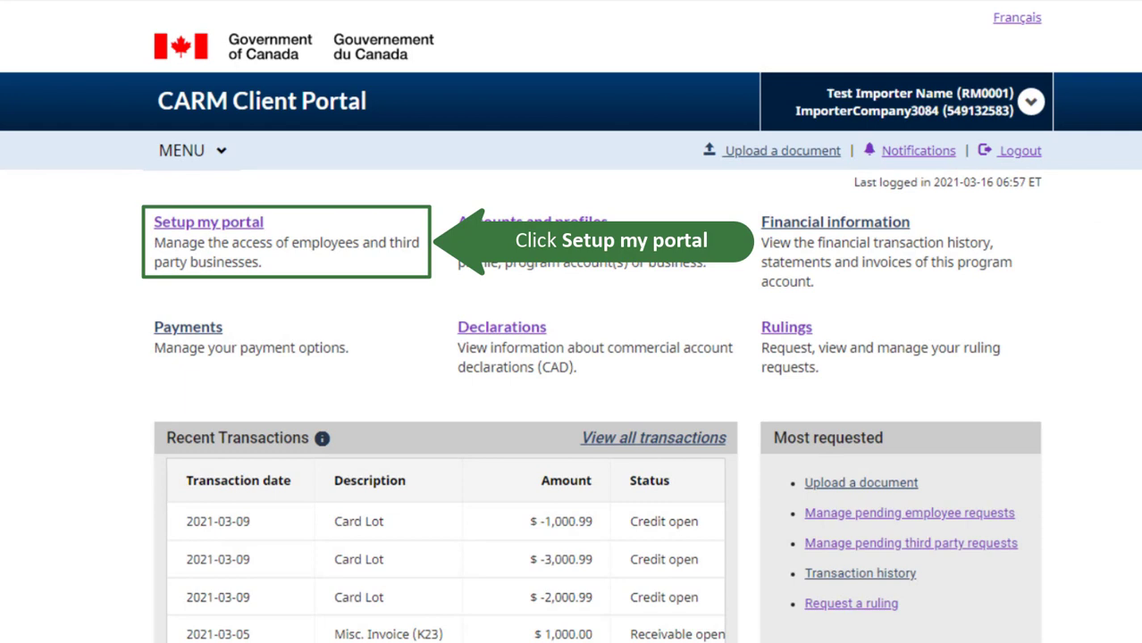
# Edit the North Western Clients group in client group management and mark ImporterCompany6991 for removal
pyautogui.click(260, 226)
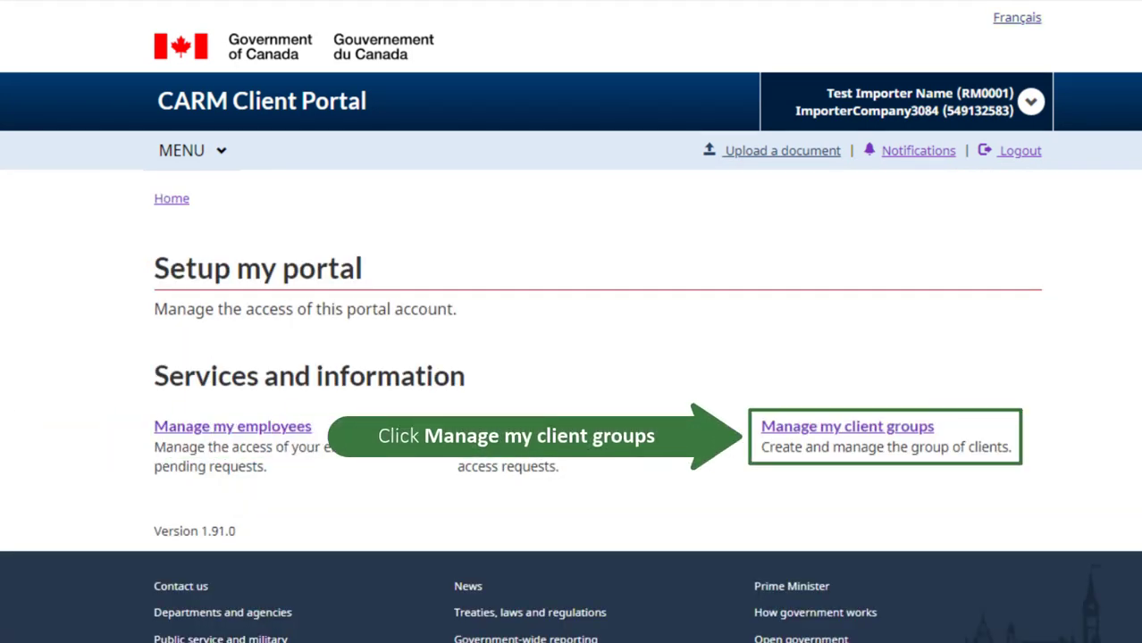
pyautogui.click(926, 427)
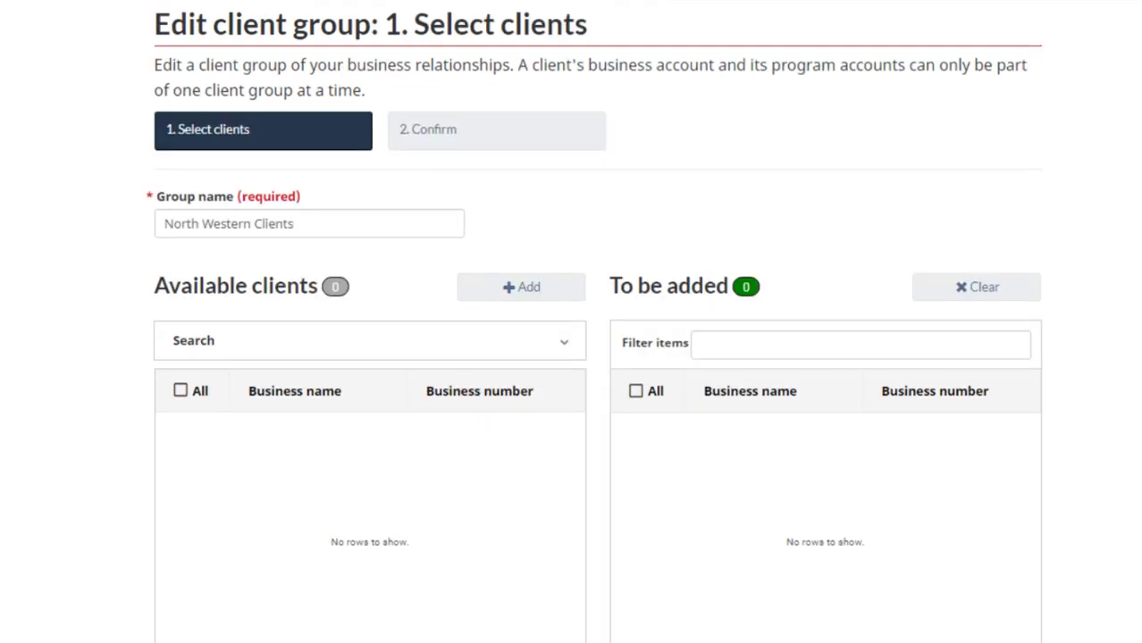
pyautogui.scroll(-6, 597, 357)
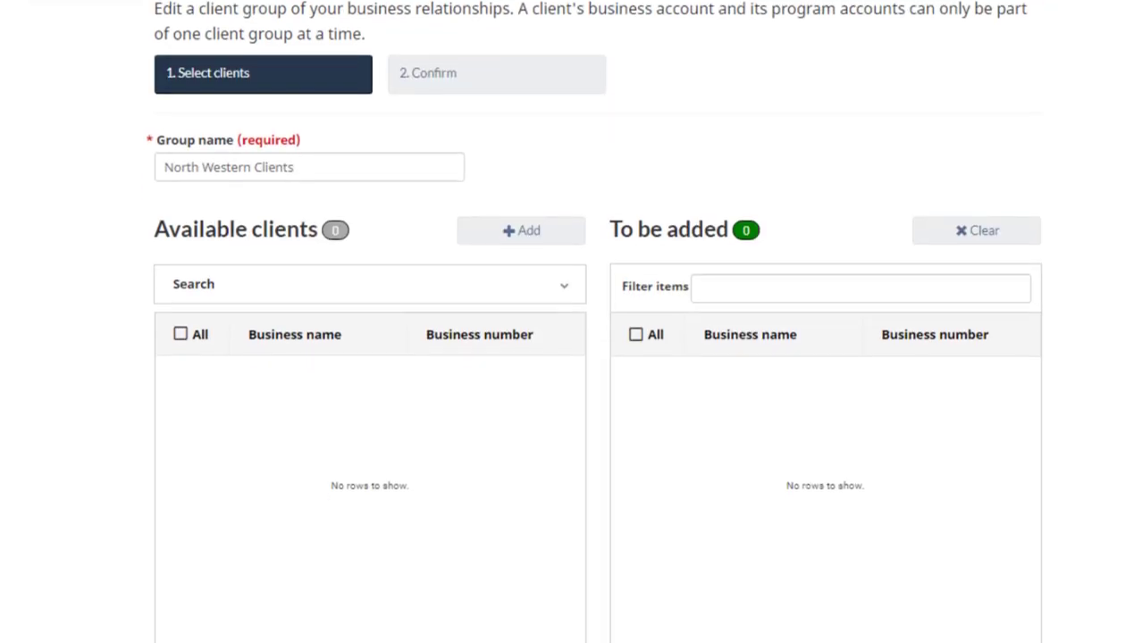
pyautogui.scroll(-3, 597, 357)
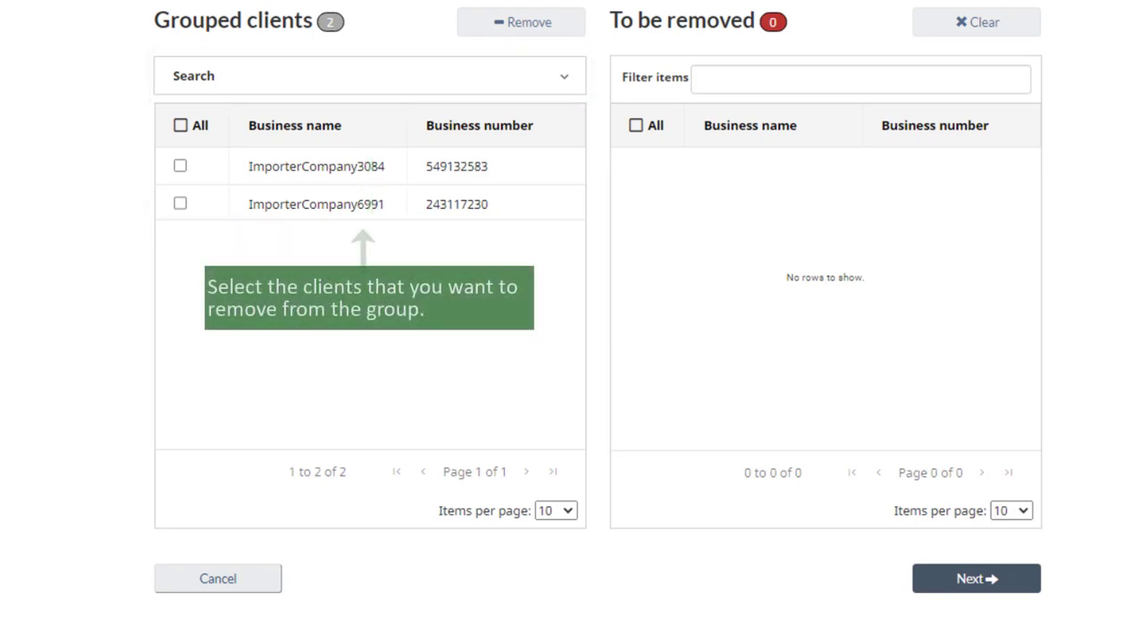
pyautogui.click(181, 206)
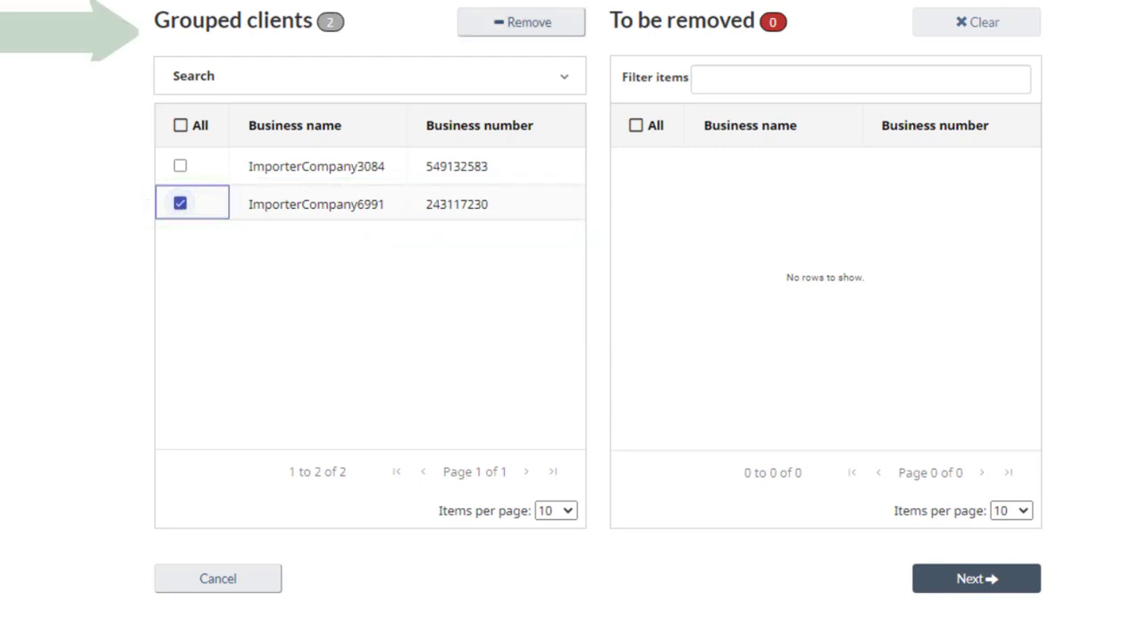
pyautogui.click(581, 36)
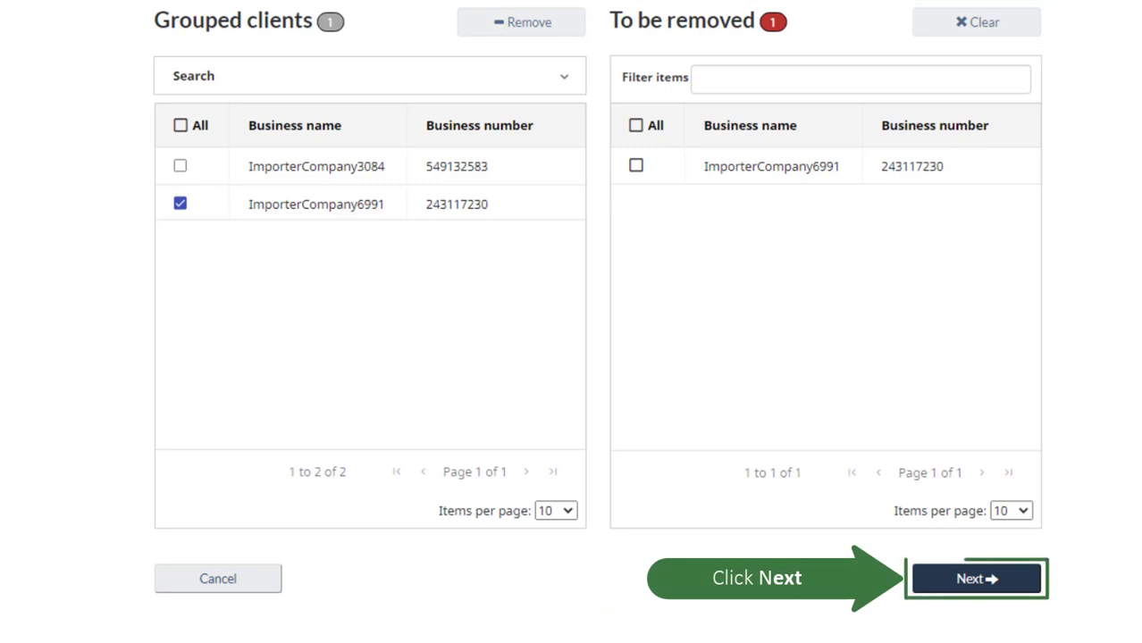
# Proceed to confirmation, approve the client's removal from the group with CONFIRM, and save the changes
pyautogui.click(936, 579)
pyautogui.click(526, 454)
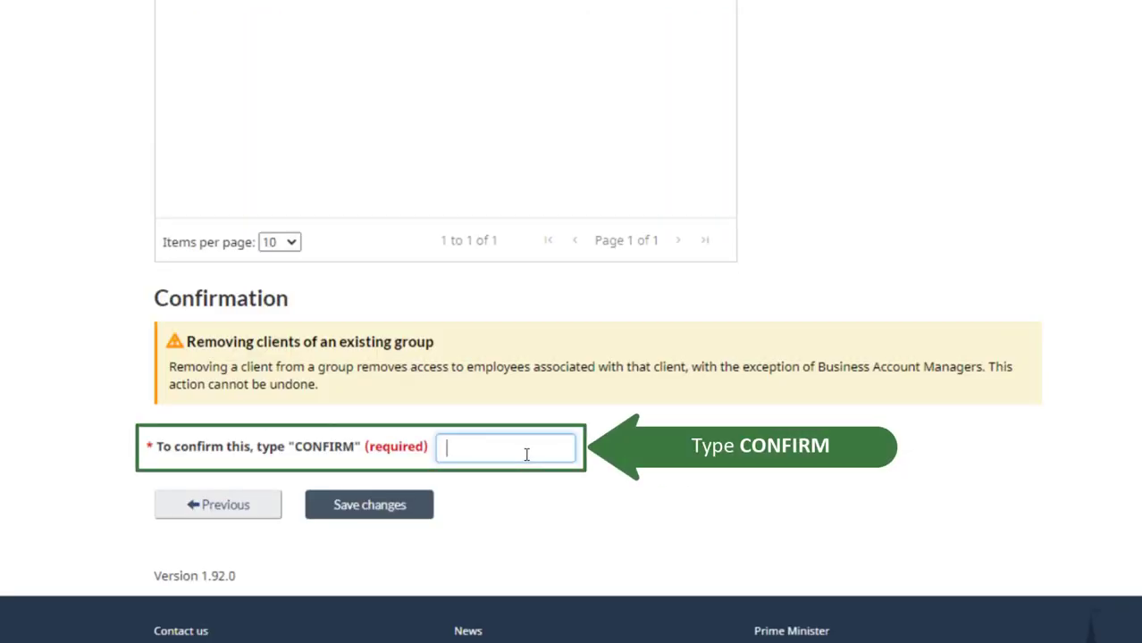
pyautogui.write('CONFIRM')
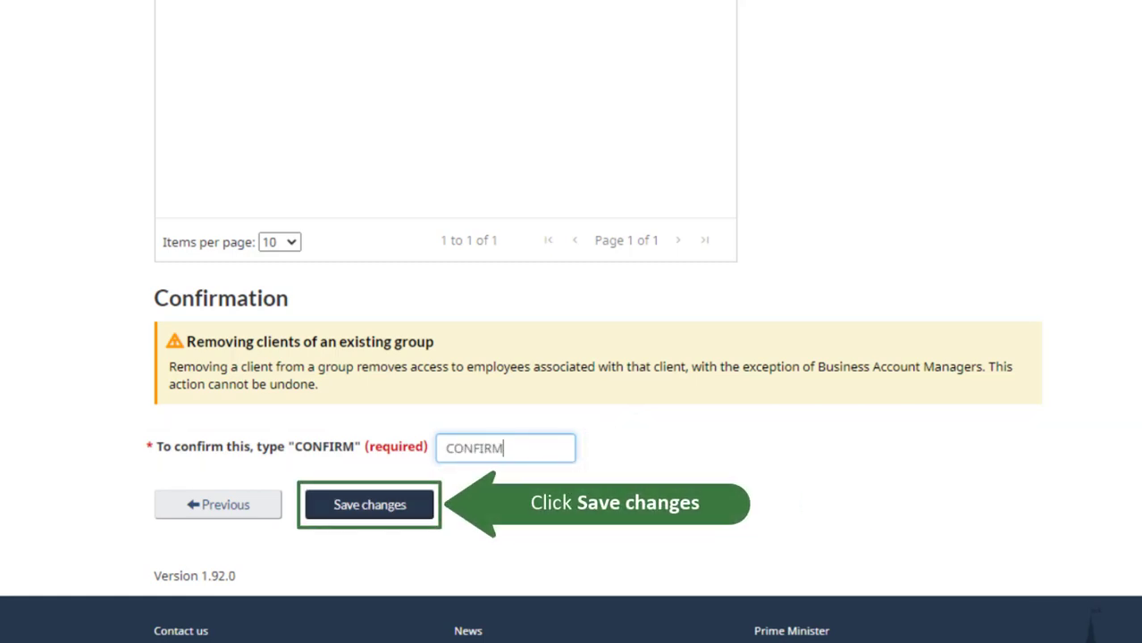
pyautogui.click(374, 516)
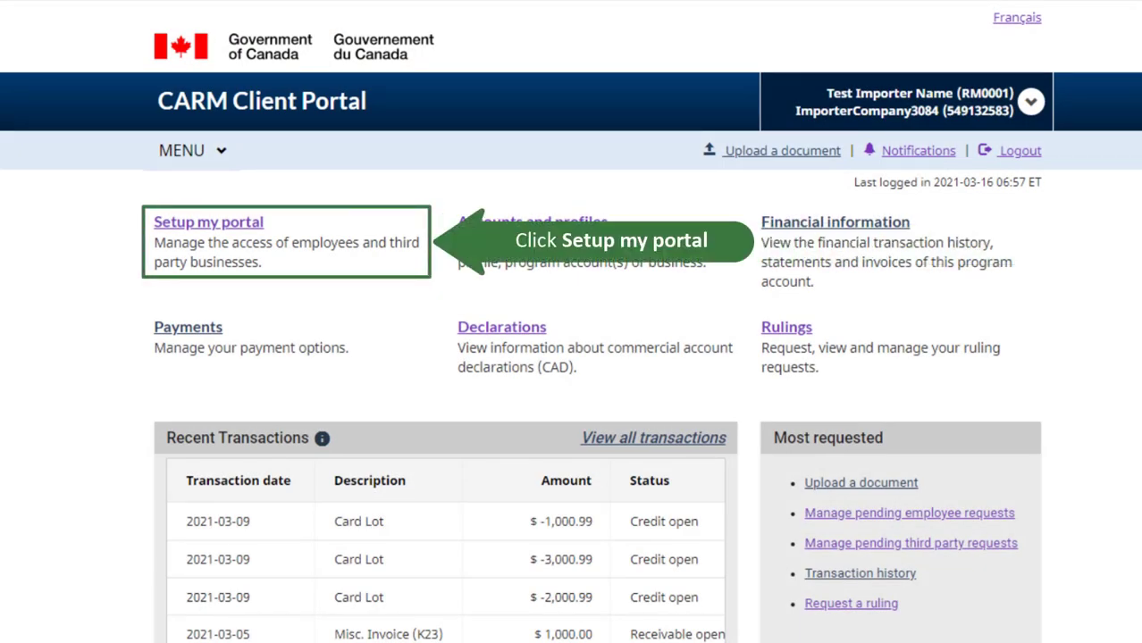
# Select the listed employee in client group management and open their access settings for the Eastern Clients group
pyautogui.click(257, 225)
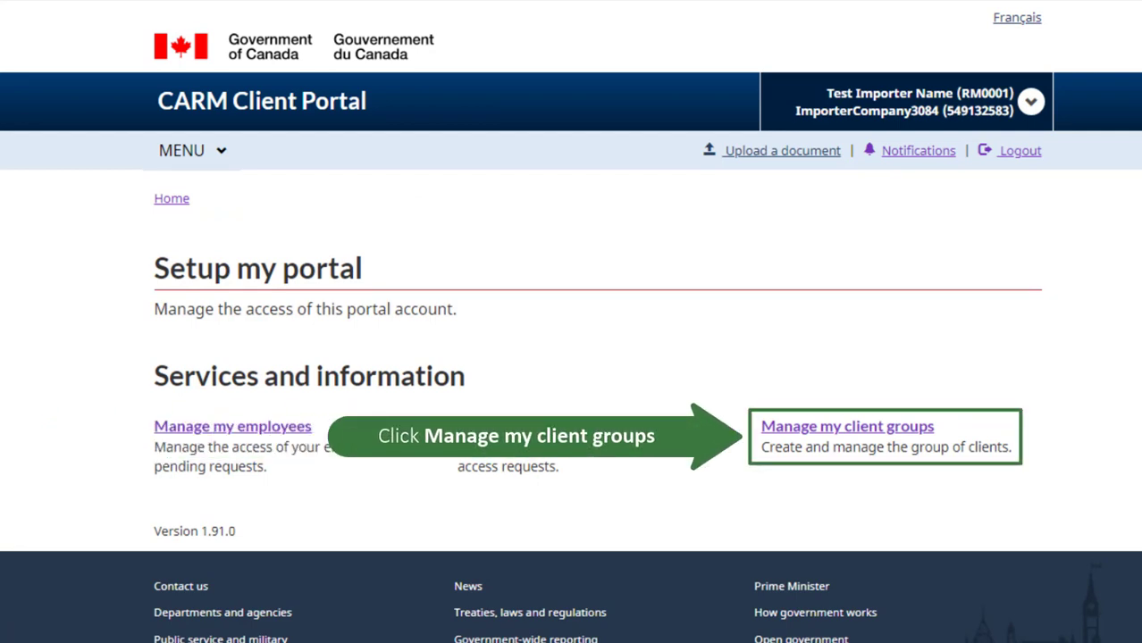
pyautogui.click(929, 426)
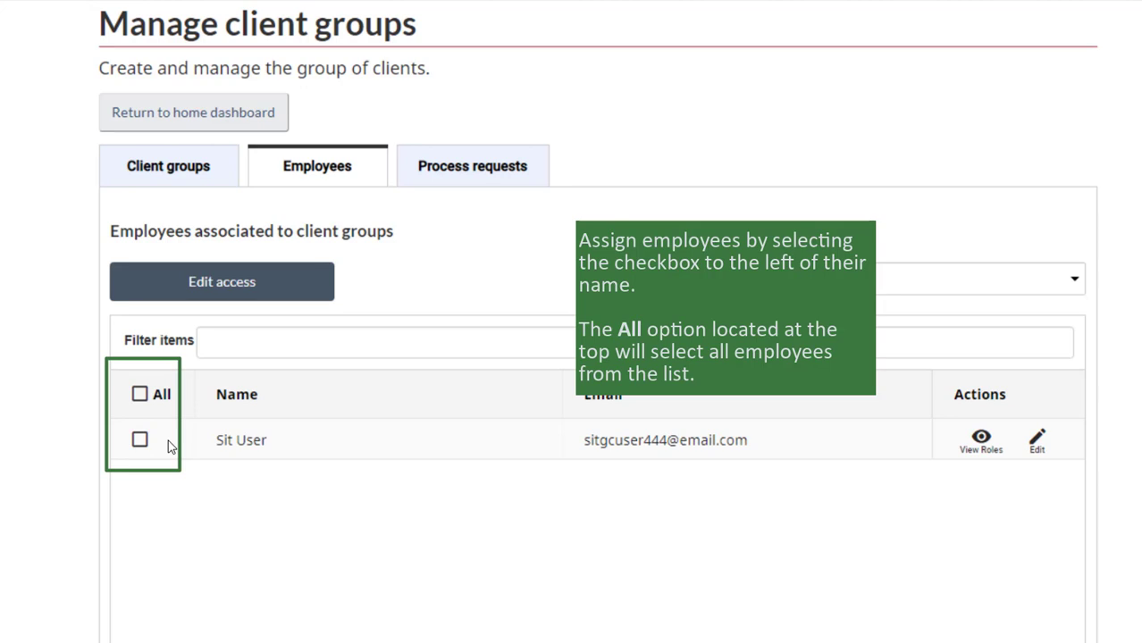
pyautogui.click(140, 440)
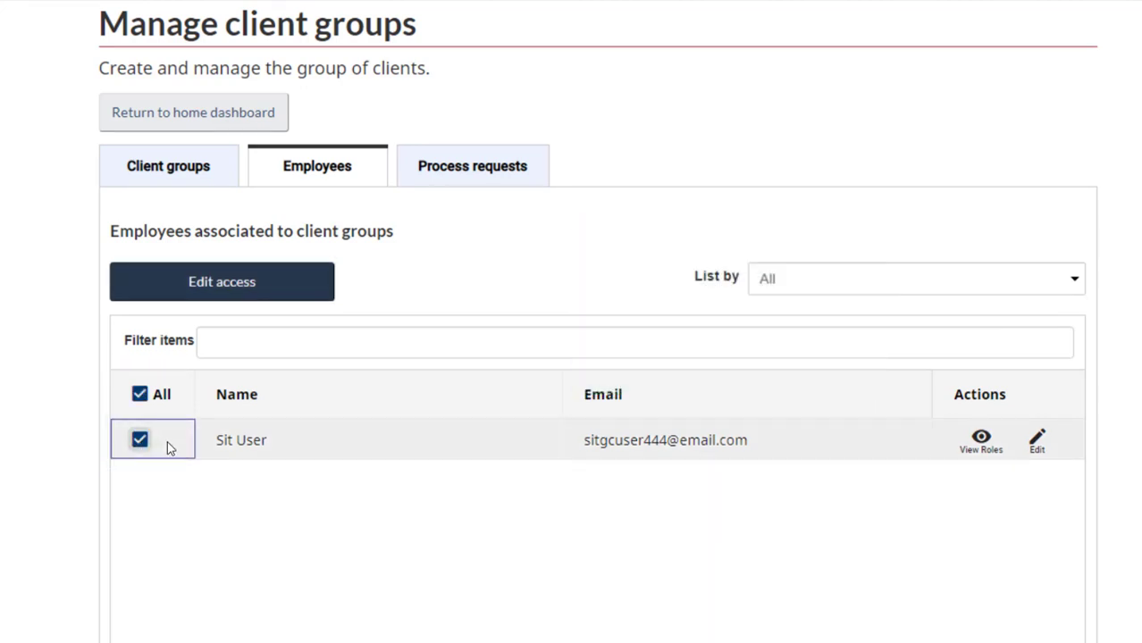
pyautogui.click(1029, 442)
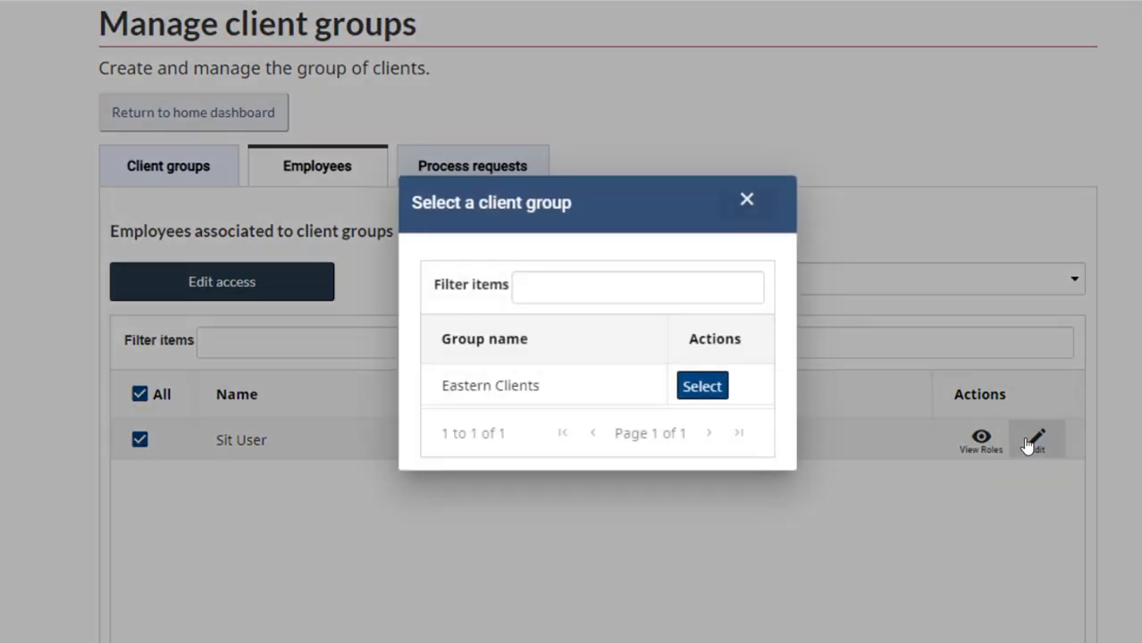
pyautogui.click(728, 390)
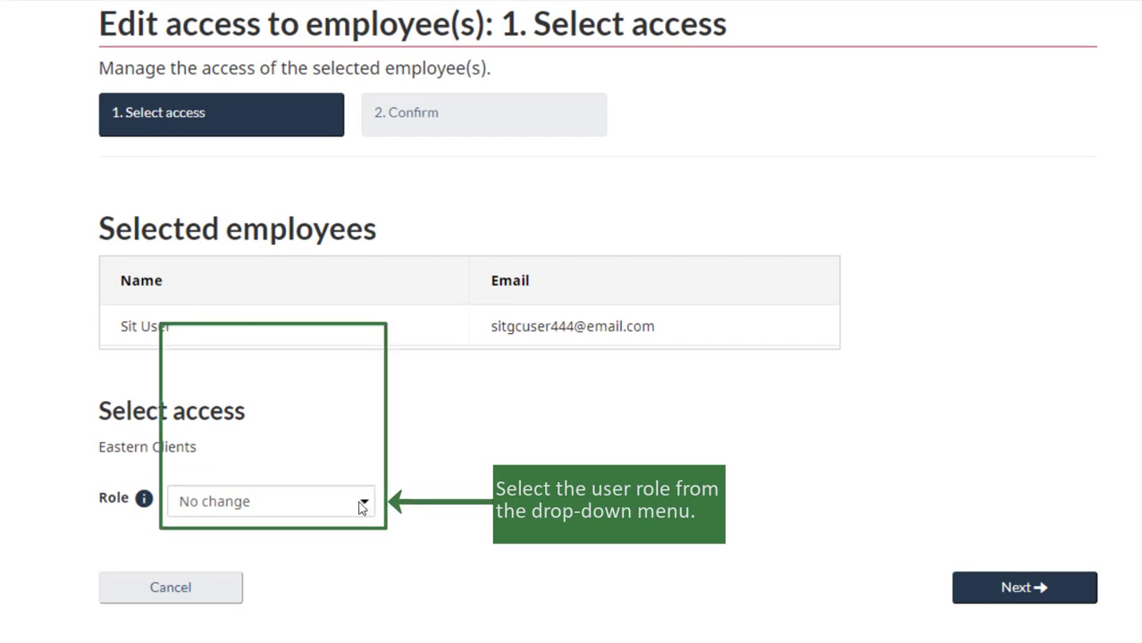
# Assign the selected employee the Program Account Manager role for the Eastern Clients group, review the access summary, and save the changes
pyautogui.click(361, 504)
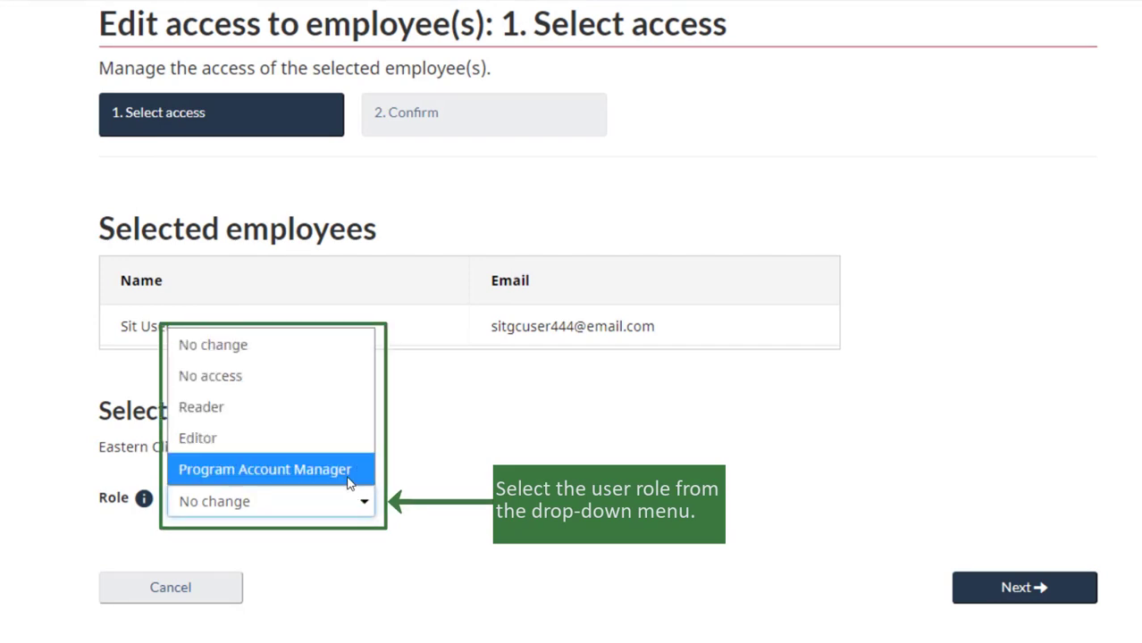
pyautogui.click(349, 473)
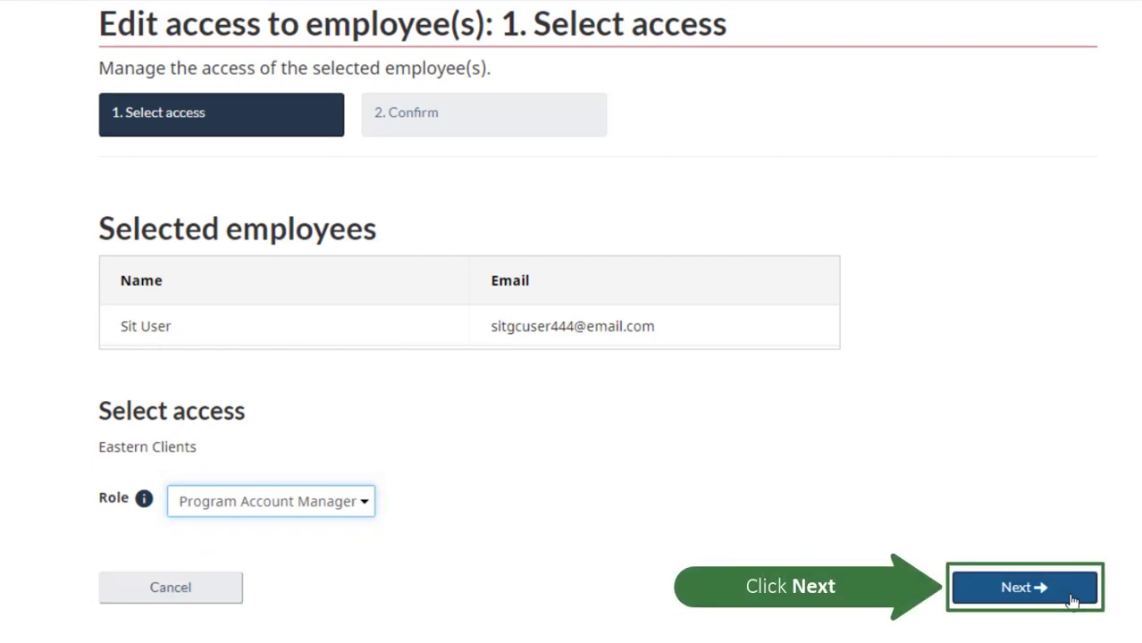
pyautogui.click(1023, 587)
pyautogui.scroll(-3, 1071, 598)
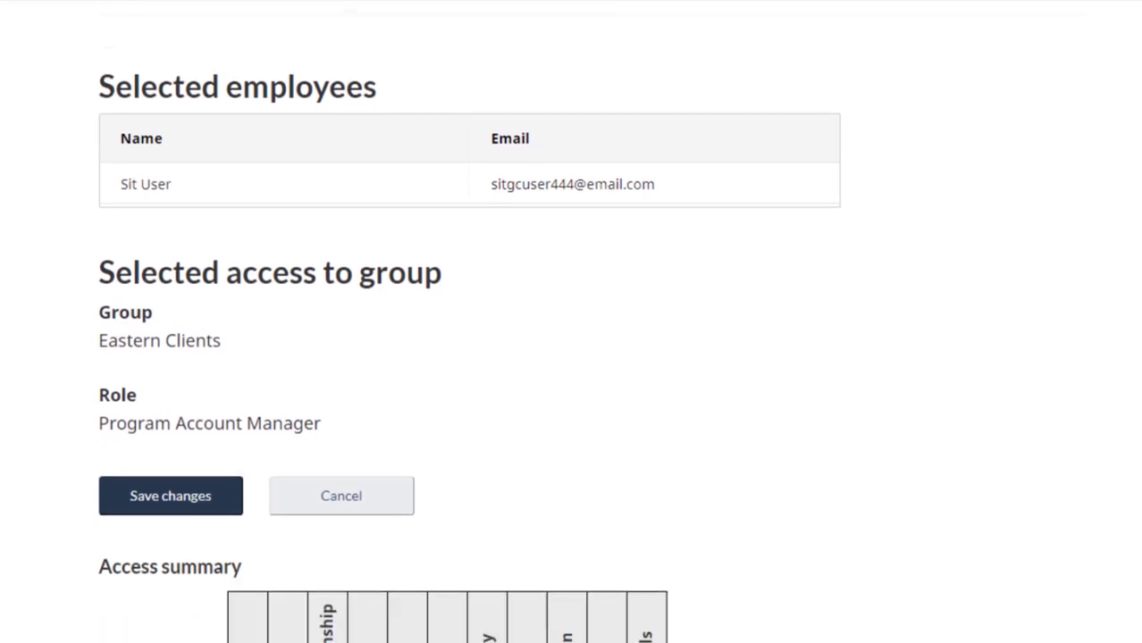
pyautogui.scroll(-5, 572, 357)
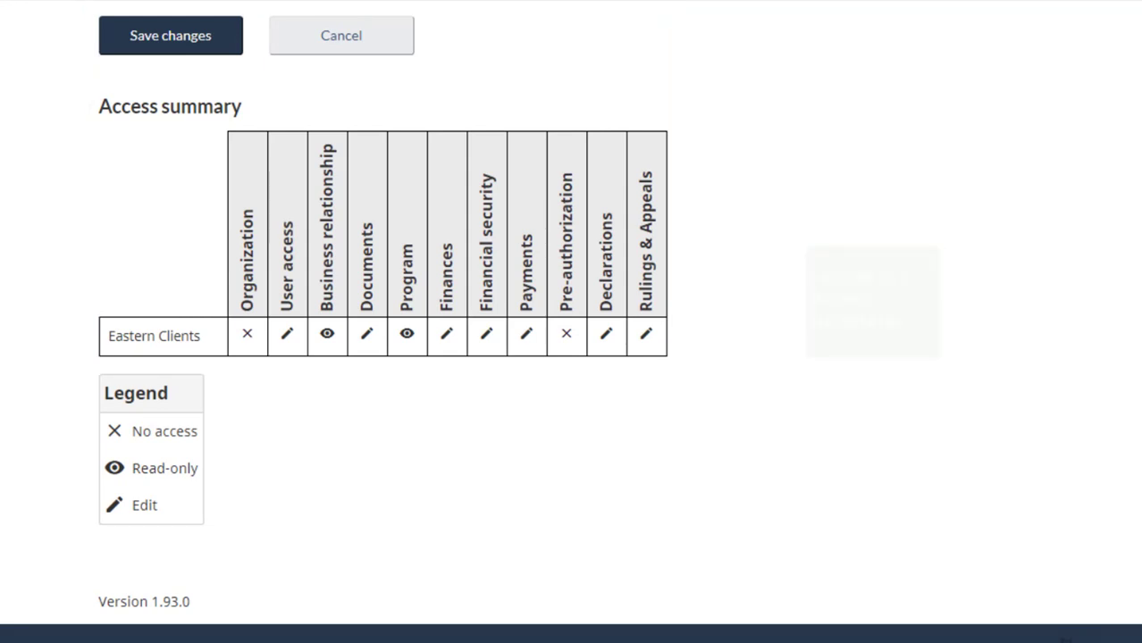
pyautogui.click(195, 39)
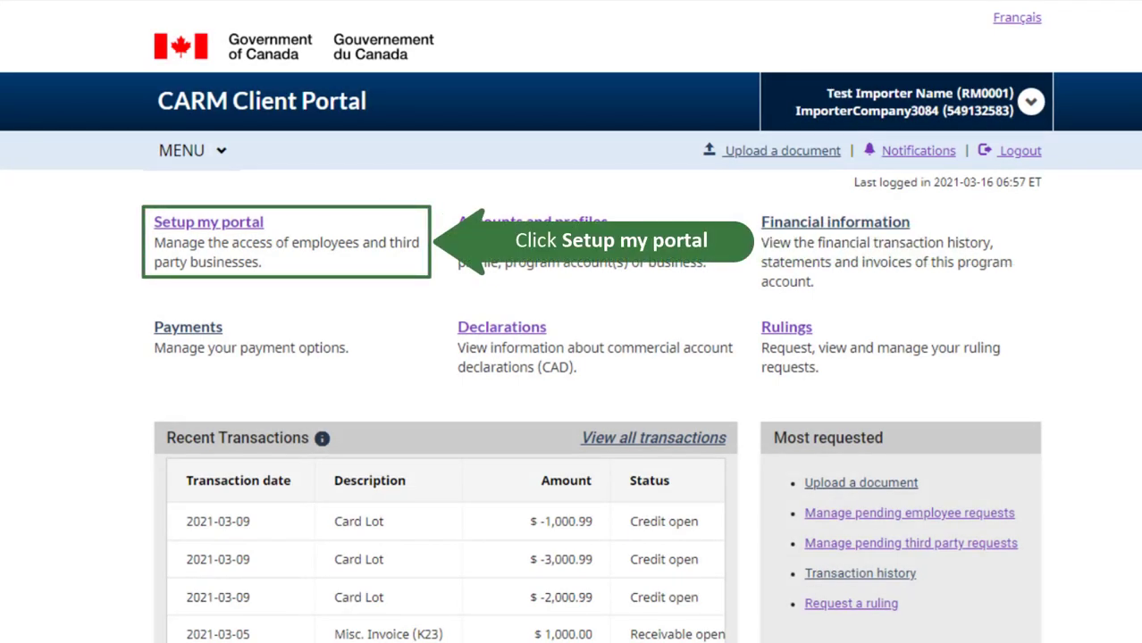
# Go from the portal setup to client group management and open the list of delegation process requests
pyautogui.click(263, 225)
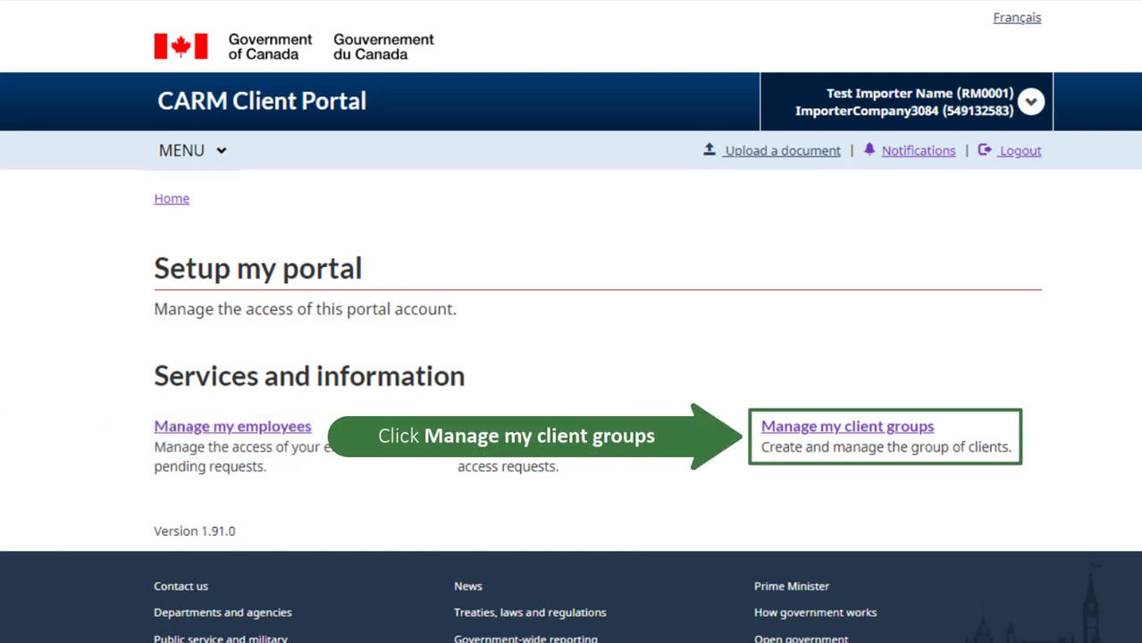
pyautogui.click(930, 425)
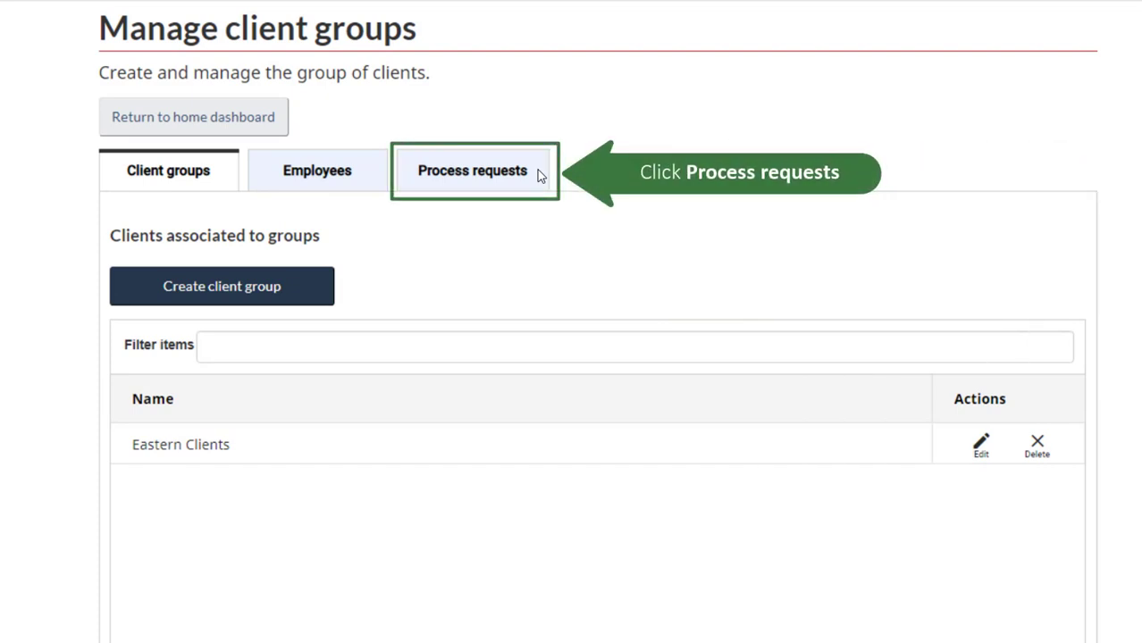
pyautogui.click(537, 173)
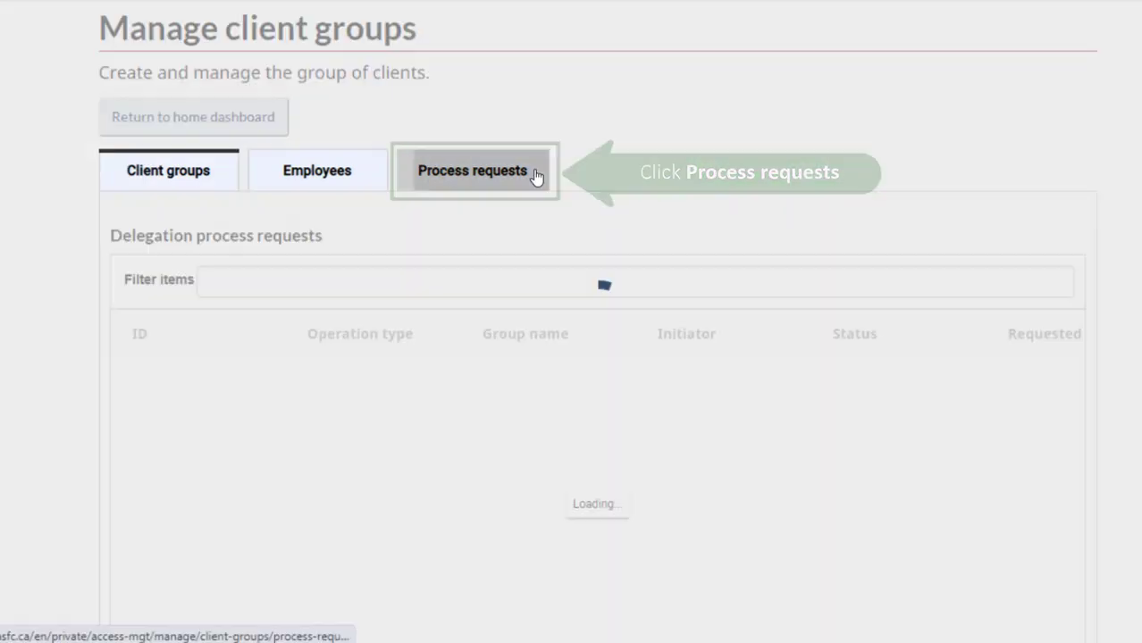